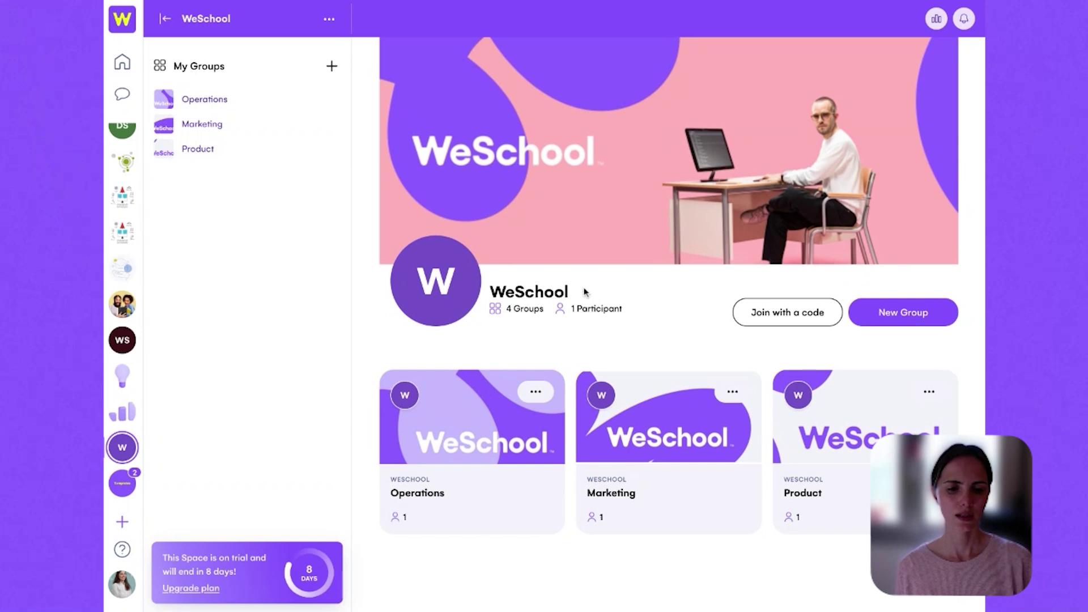
# Highlight the WeSchool space name in the header
pyautogui.doubleClick(584, 292)
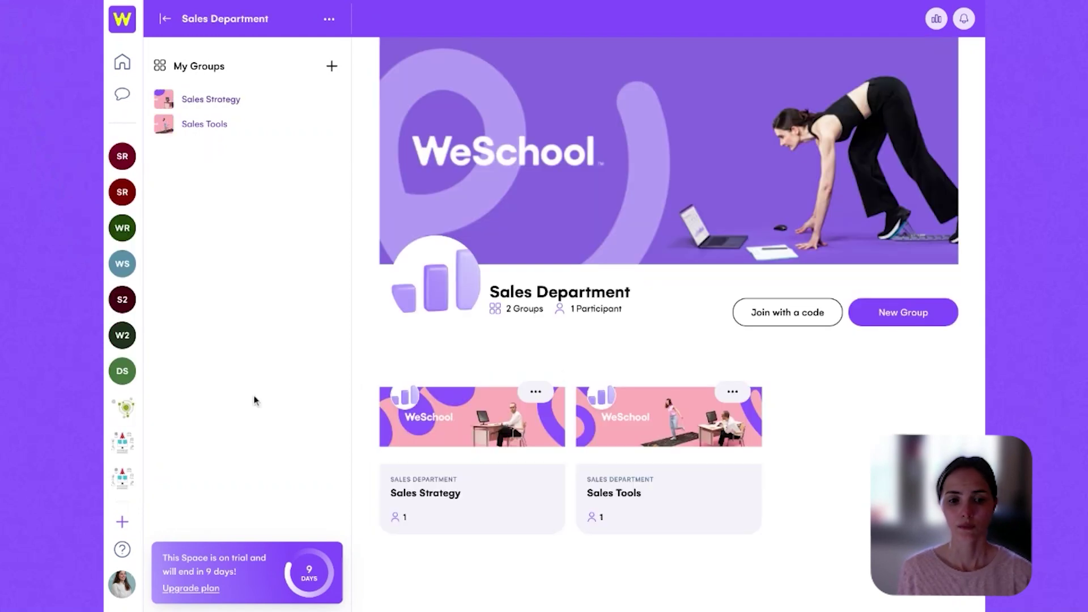
pyautogui.scroll(-3, 128, 345)
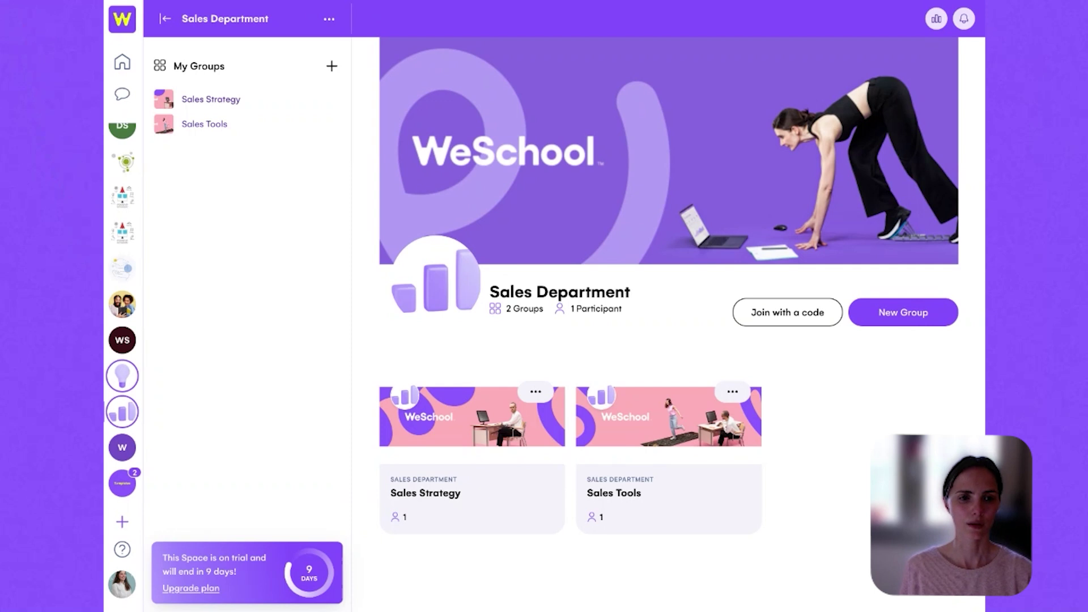
# Switch to the Onboarding space and highlight its name
pyautogui.click(122, 375)
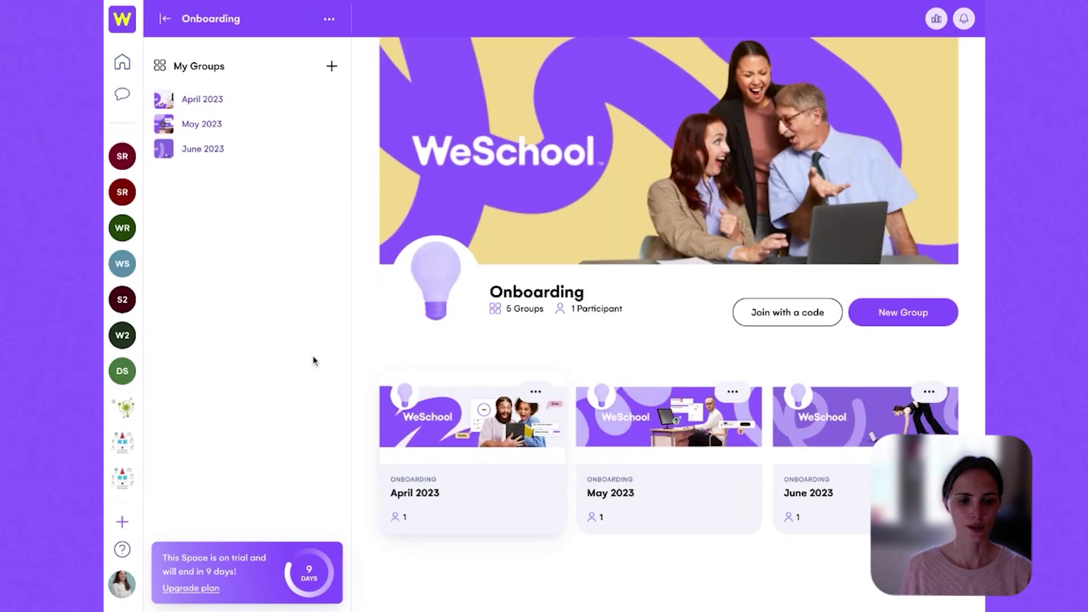
pyautogui.scroll(-3, 127, 374)
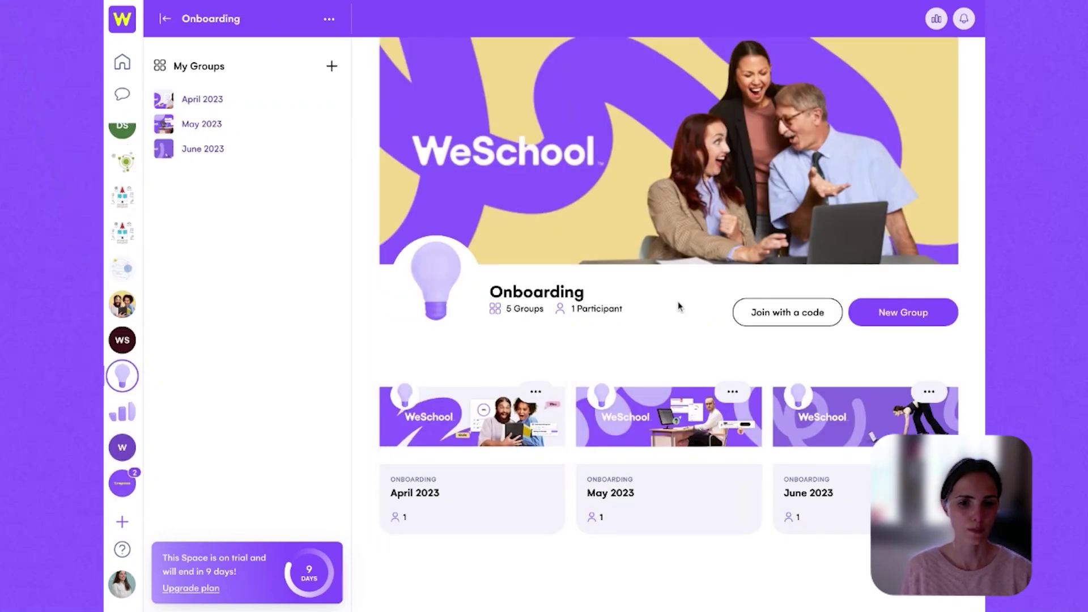
pyautogui.doubleClick(491, 293)
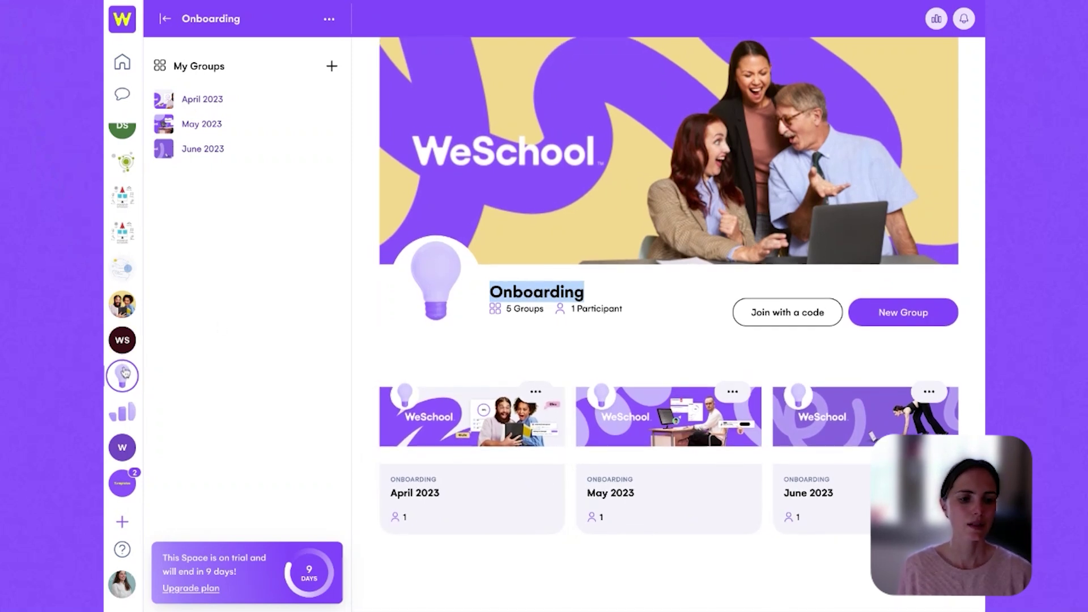
# Create a space named 'Create a space' with Corporate training as its main use
pyautogui.click(123, 527)
pyautogui.click(182, 527)
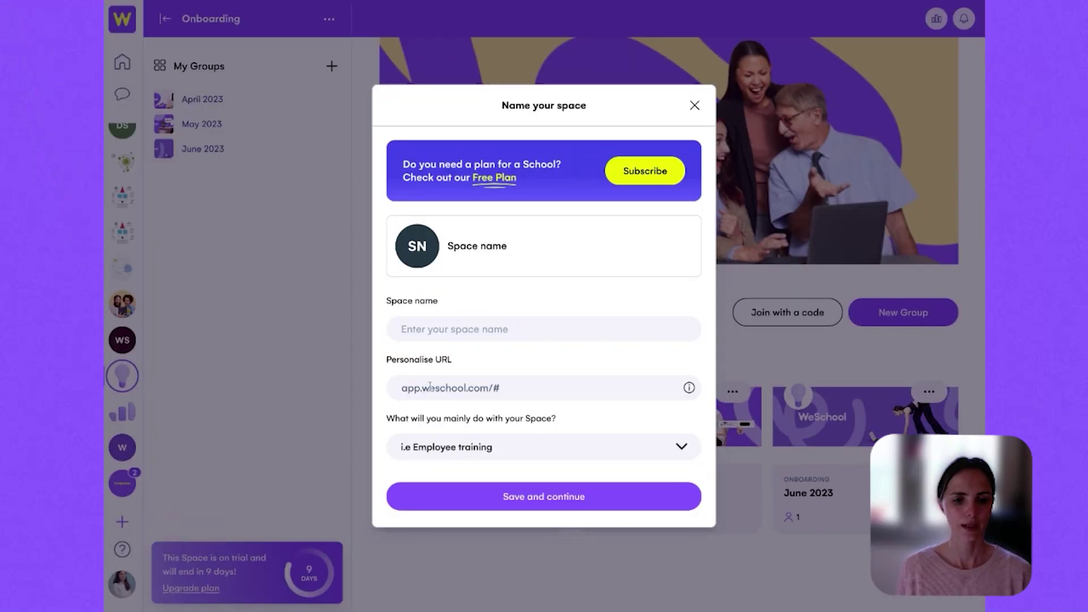
pyautogui.click(462, 332)
pyautogui.write('C')
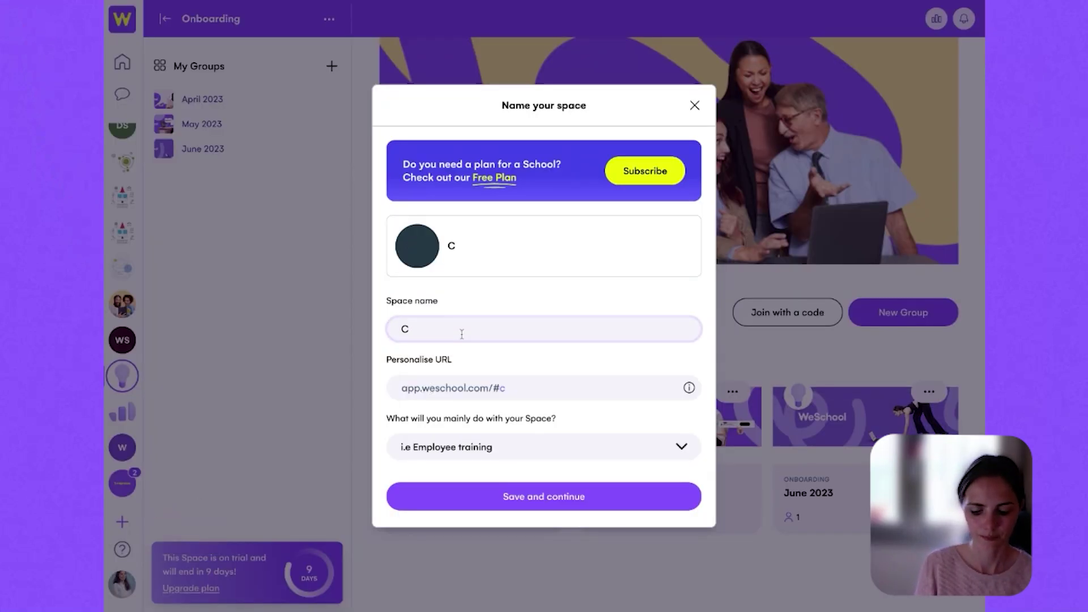
pyautogui.write('reate a spa')
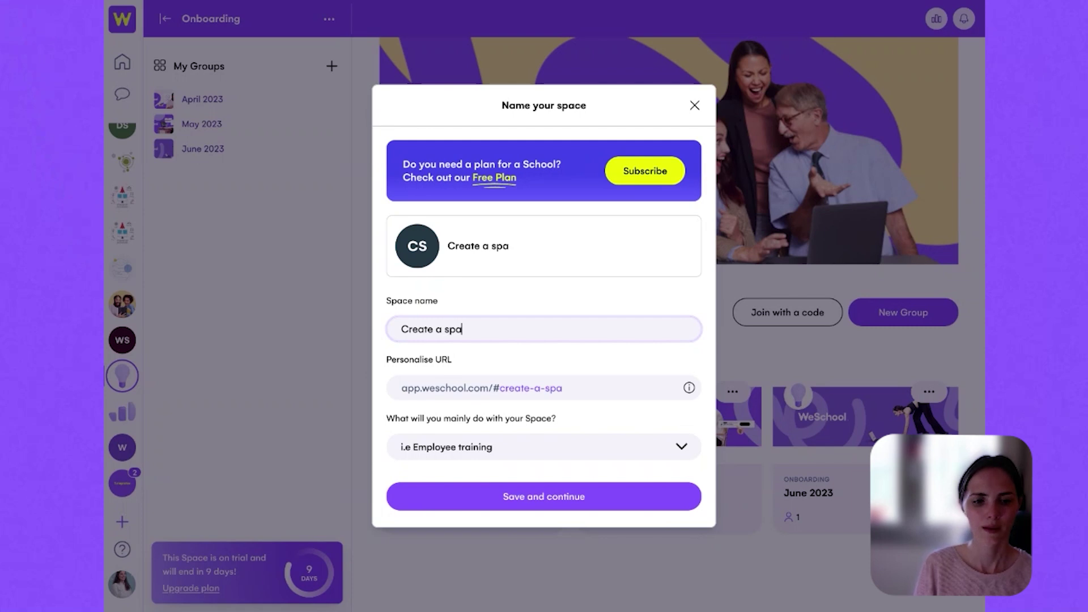
pyautogui.write('ce')
pyautogui.click(507, 448)
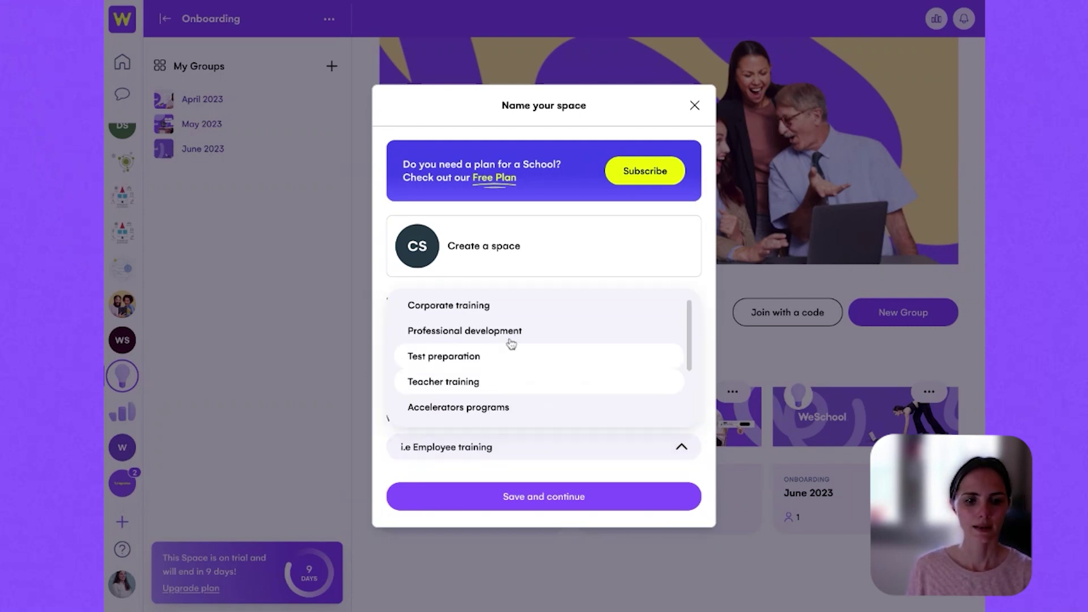
pyautogui.click(499, 312)
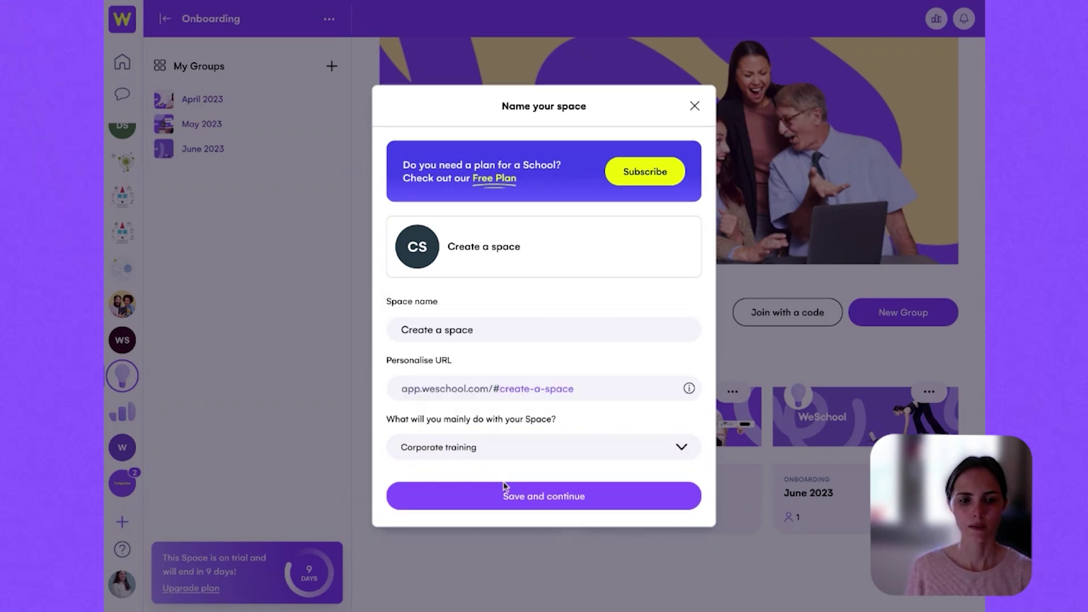
pyautogui.click(476, 495)
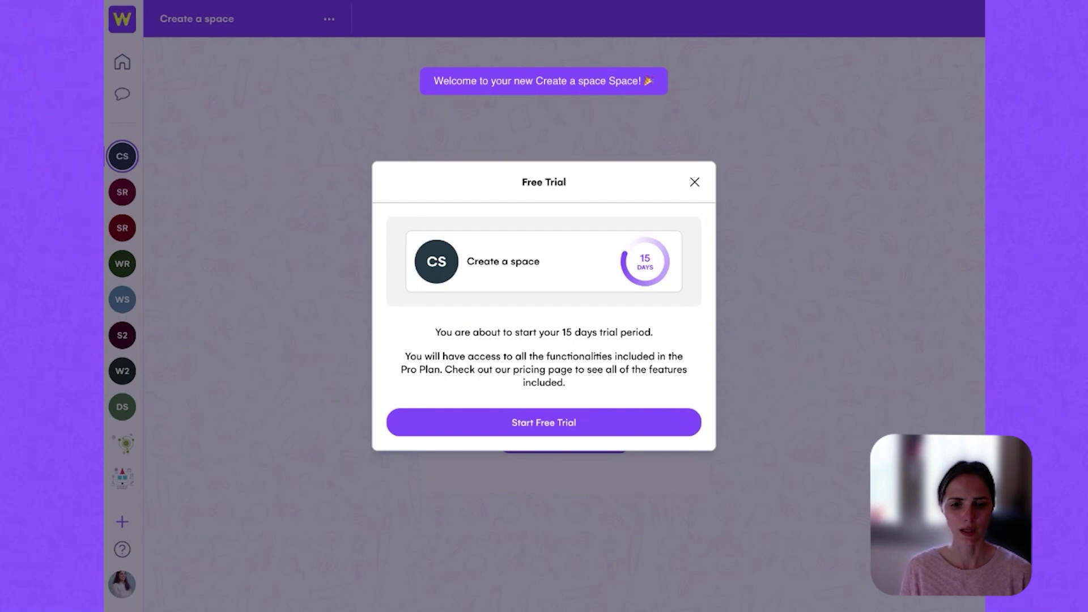
# Close the 15-day Free Trial offer to reveal the empty space's welcome screen
pyautogui.click(695, 182)
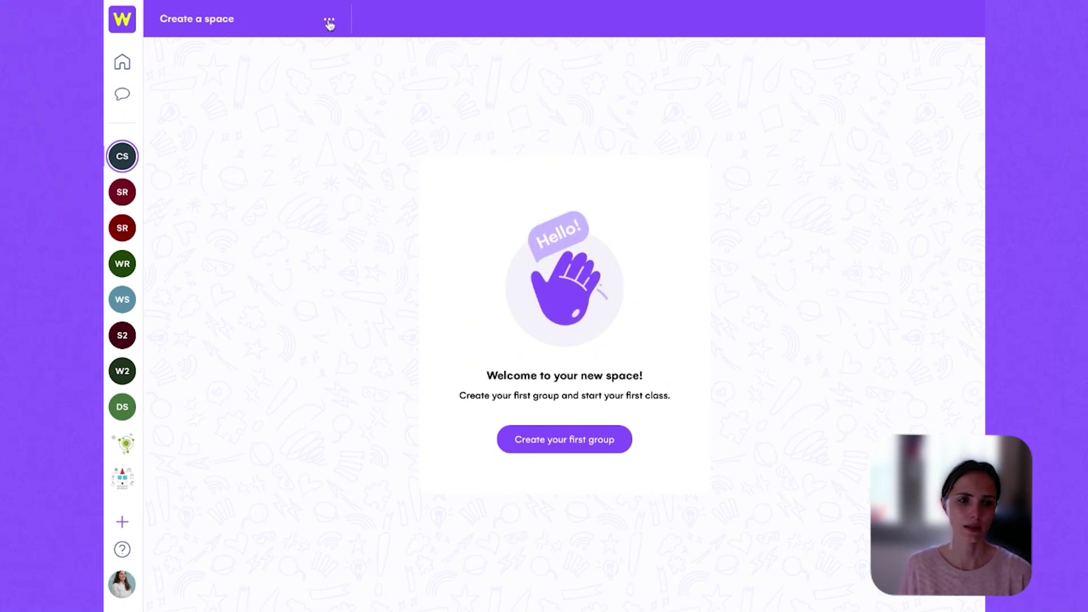
# Review the new space's Customize settings, then go back to its groups overview
pyautogui.click(330, 21)
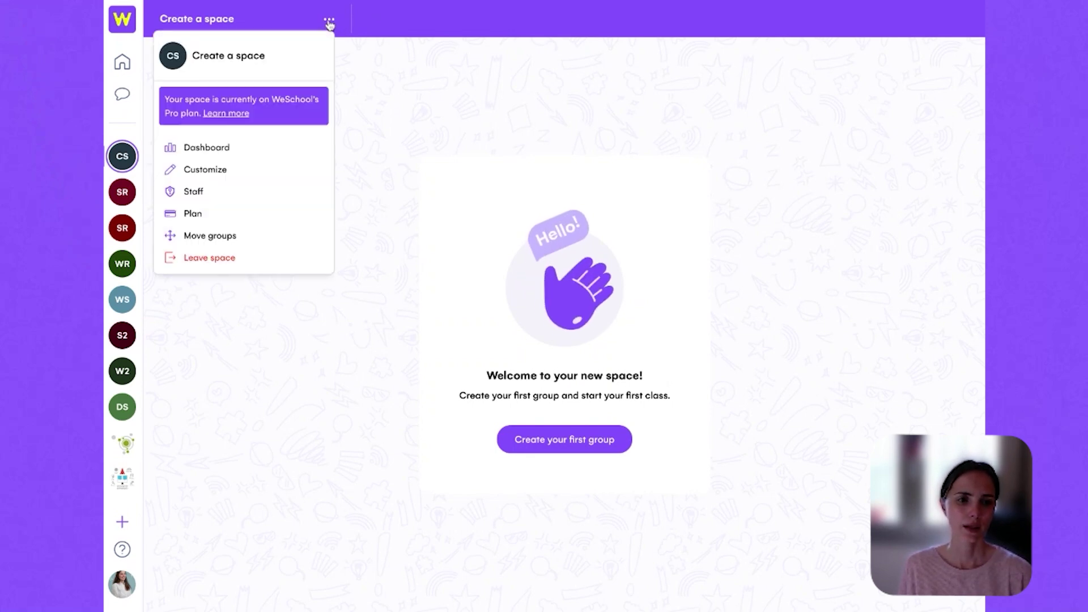
pyautogui.click(223, 173)
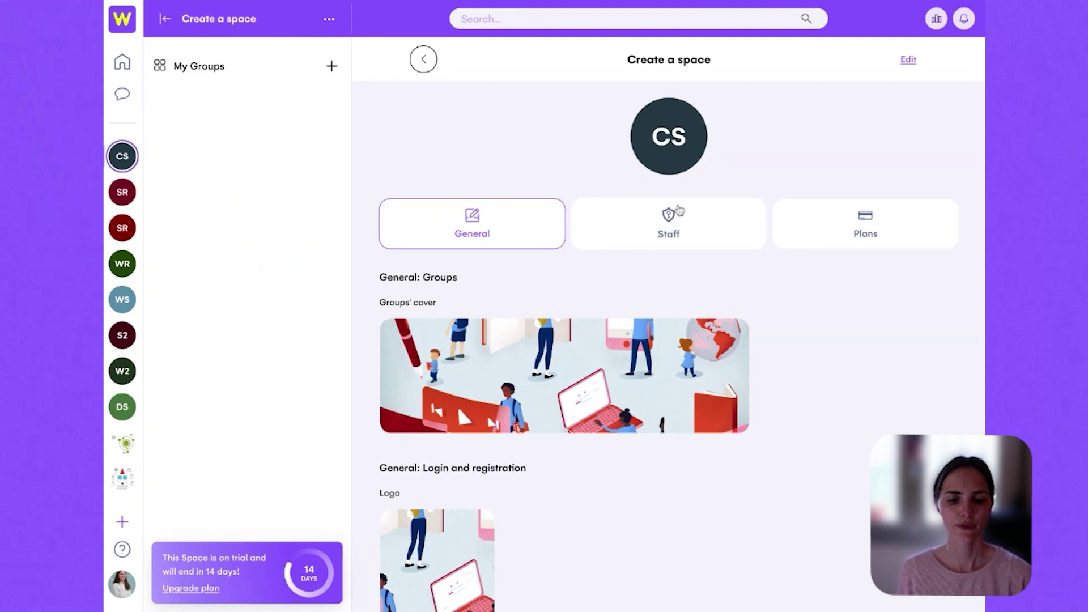
pyautogui.scroll(-3, 666, 211)
pyautogui.scroll(-4, 666, 210)
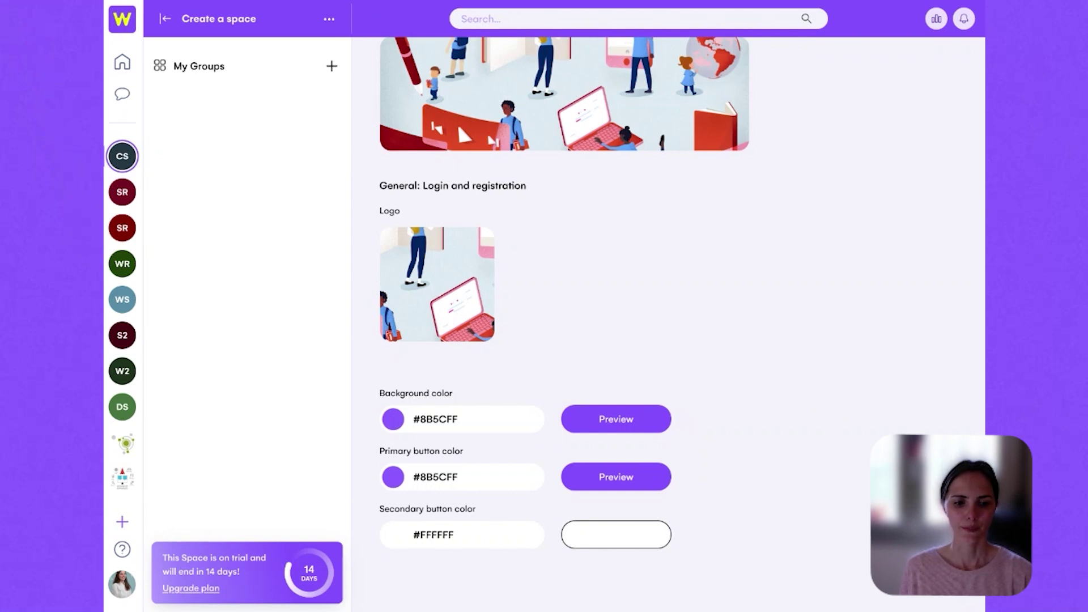
pyautogui.scroll(7, 666, 323)
pyautogui.click(423, 56)
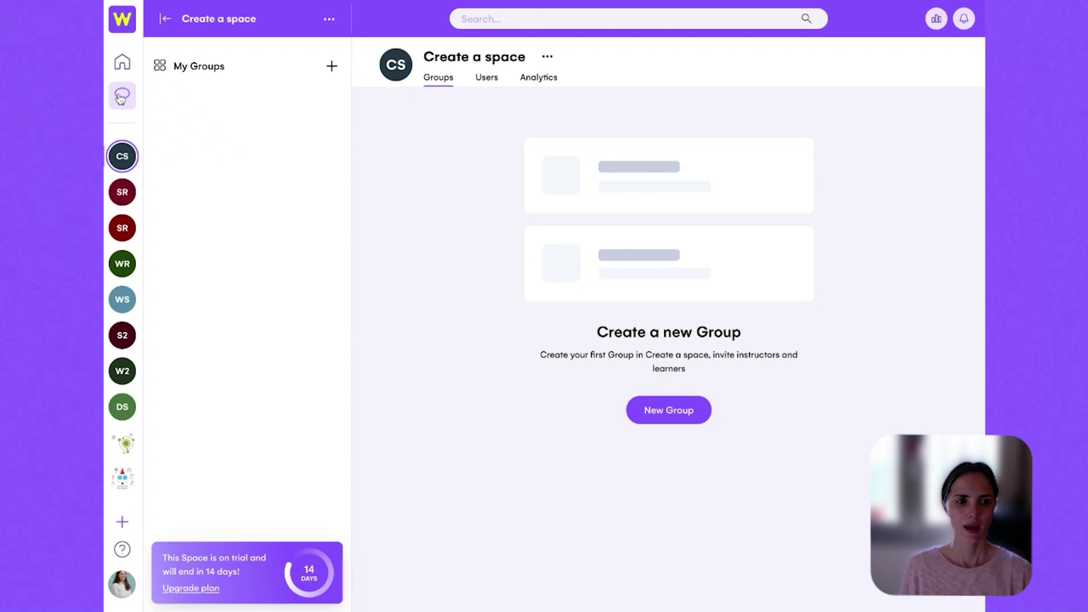
# Open the chat section showing its single conversation thread
pyautogui.click(120, 96)
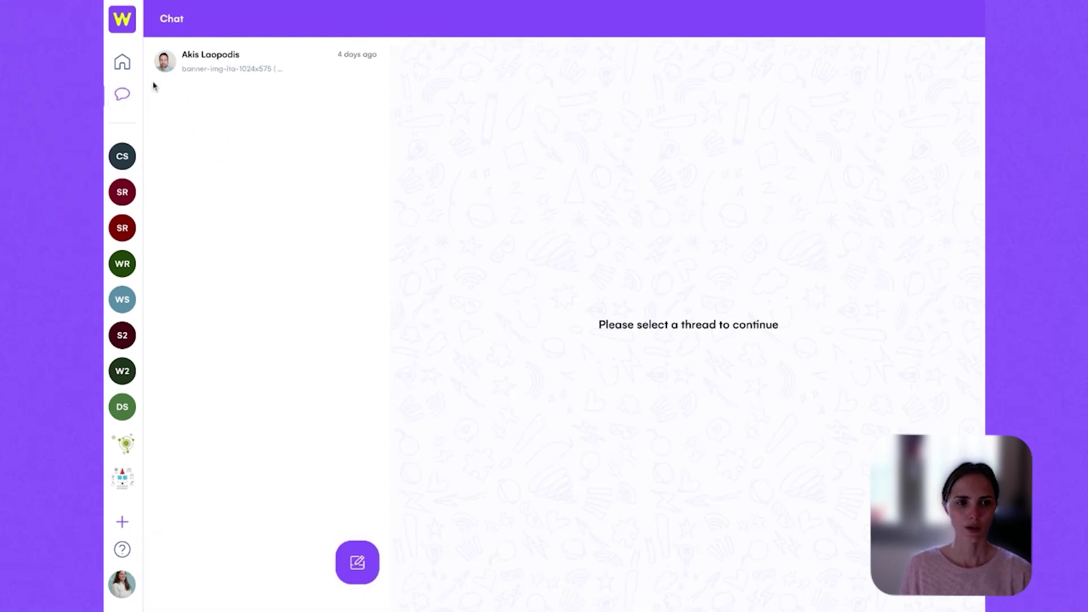